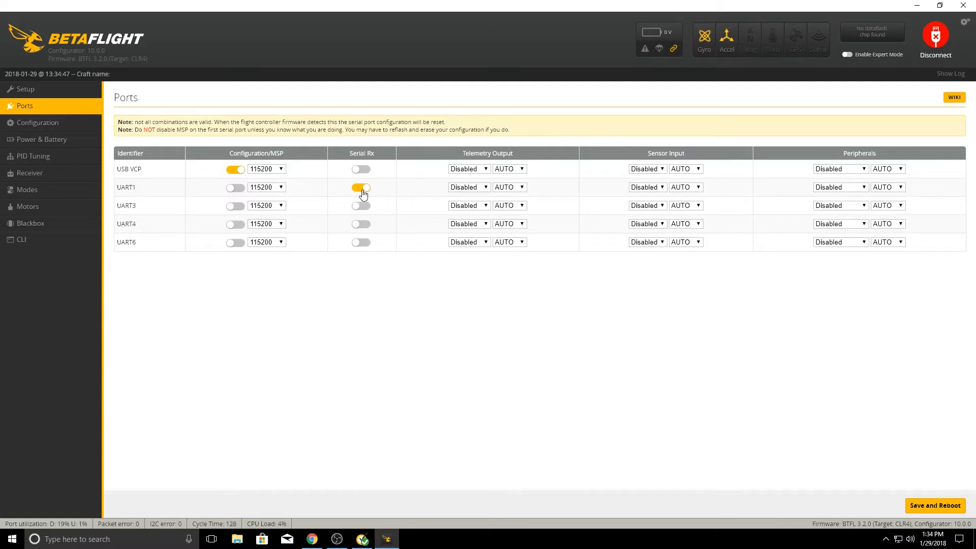
- Save the ports with Serial Rx on UART1, then save the configuration with the serial-based receiver and SBUS provider
click(948, 505)
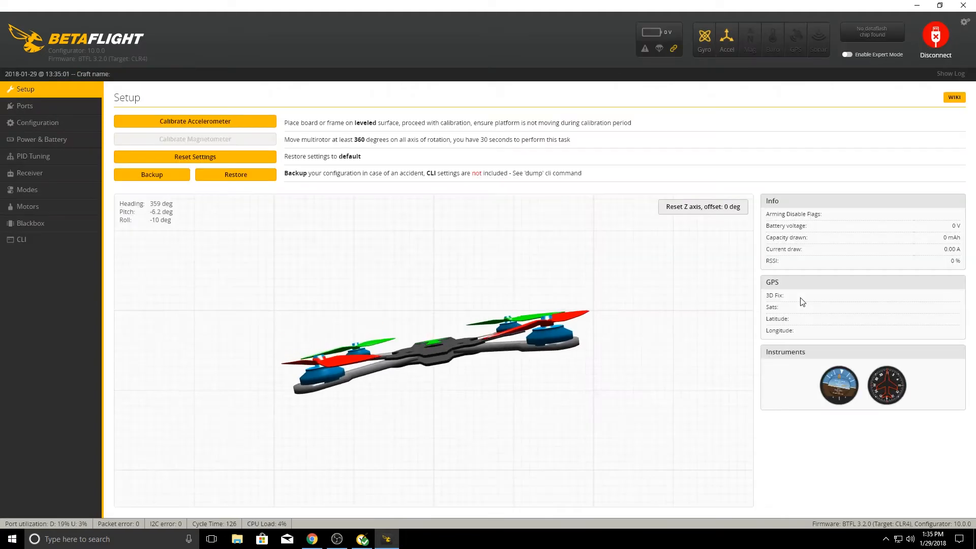
click(80, 121)
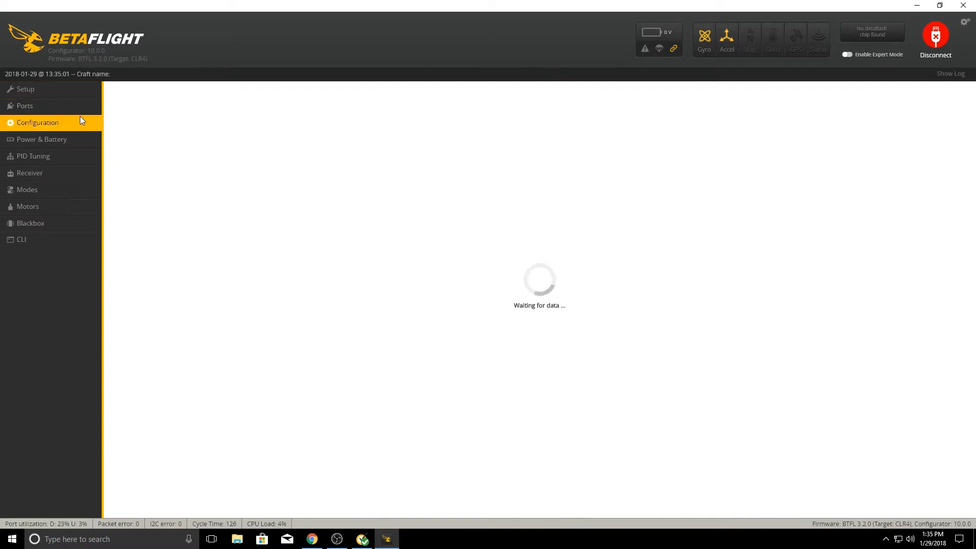
scroll(301, 260, down, 1)
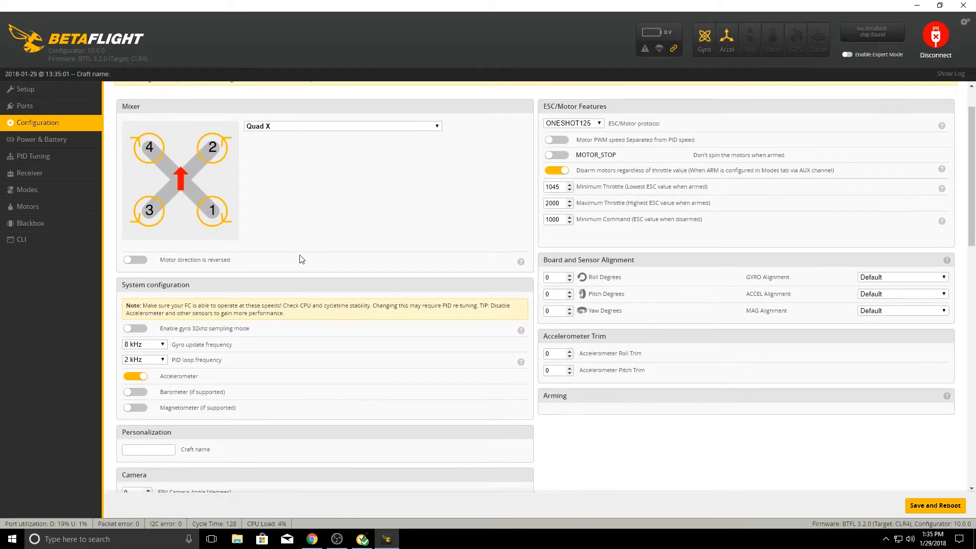
scroll(302, 260, down, 5)
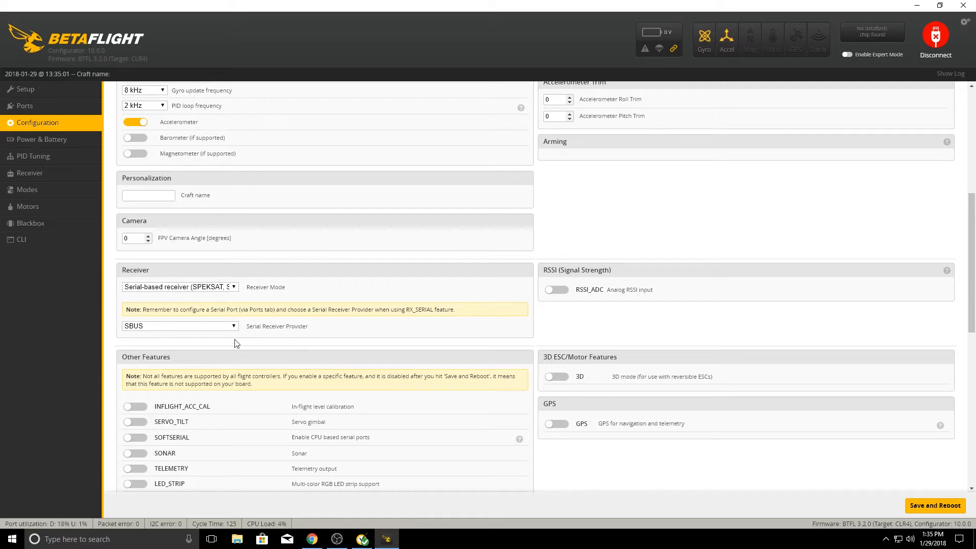
click(935, 506)
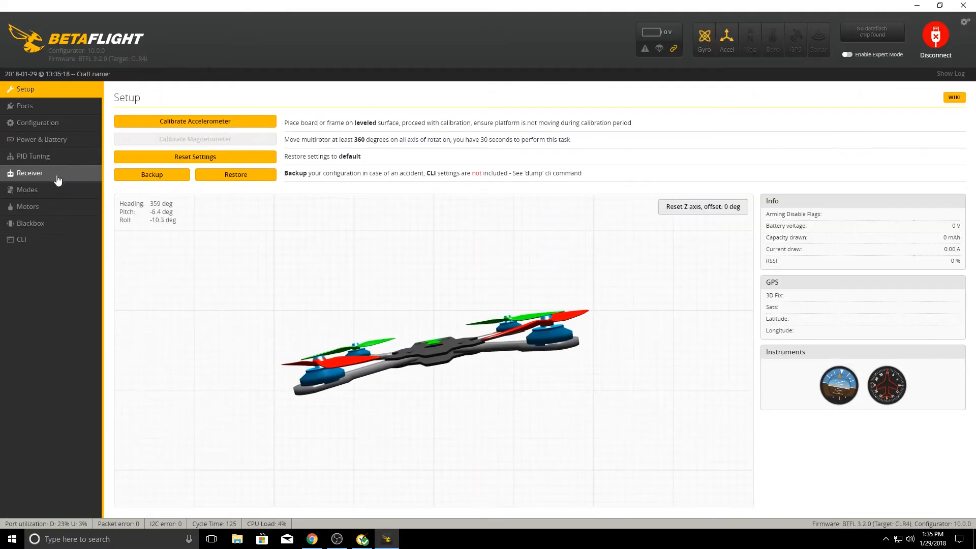
- Check the AUX 1 assignment and range of ARM and the AUX 2 assignment of ANGLE, and save the modes
click(56, 191)
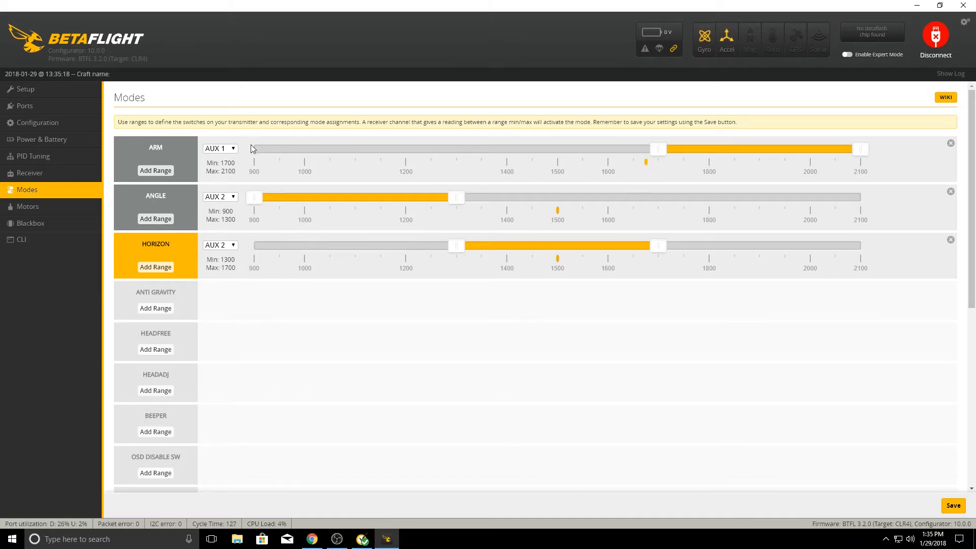
click(232, 151)
click(223, 159)
click(225, 151)
click(224, 162)
drag(691, 146, 790, 168)
click(214, 193)
click(216, 220)
click(953, 506)
- Enable motor control and calibrate the ESCs by raising the master throttle to 2000 and returning it to 1000
click(30, 208)
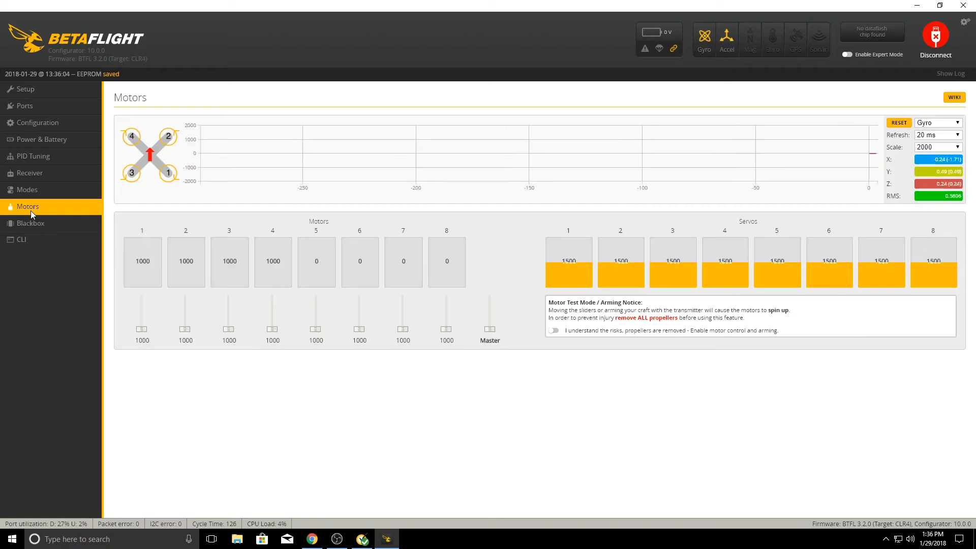
click(554, 331)
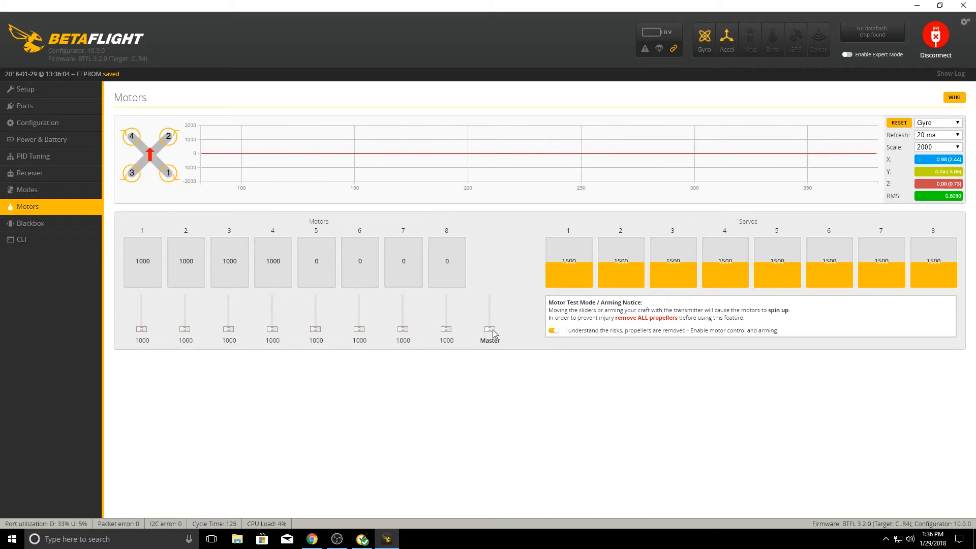
drag(491, 331, 505, 249)
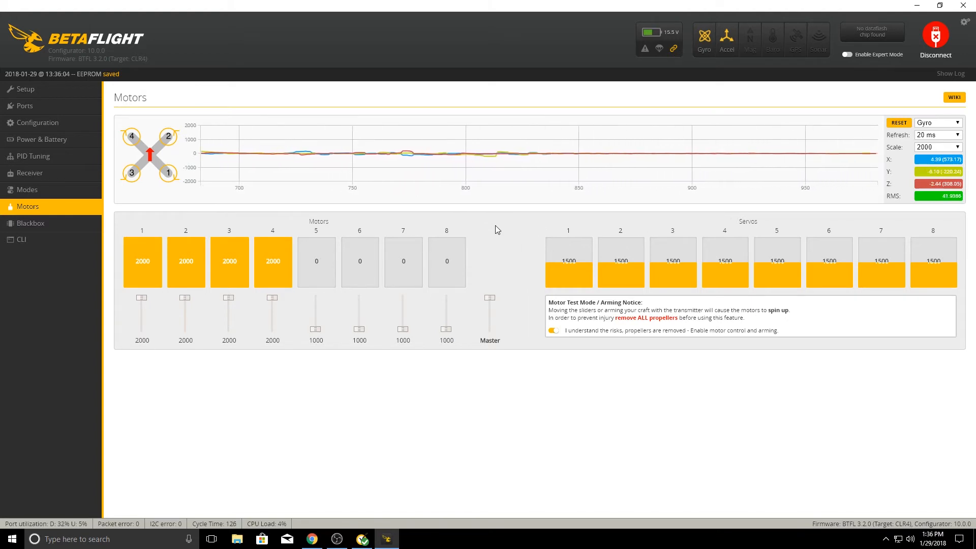
drag(492, 298, 493, 331)
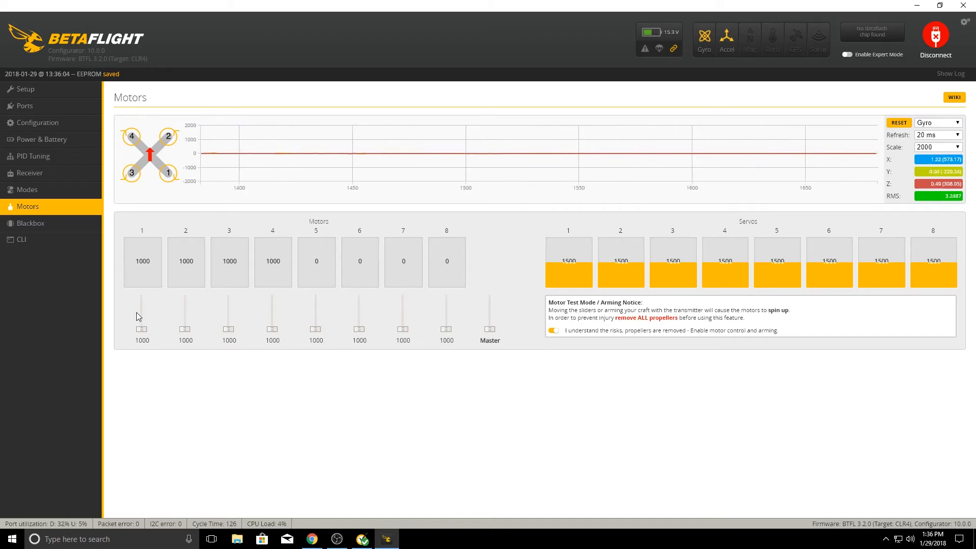
- Spin motors 1, 3 and 4 one at a time at low throttle to check their rotation direction
drag(143, 327, 145, 338)
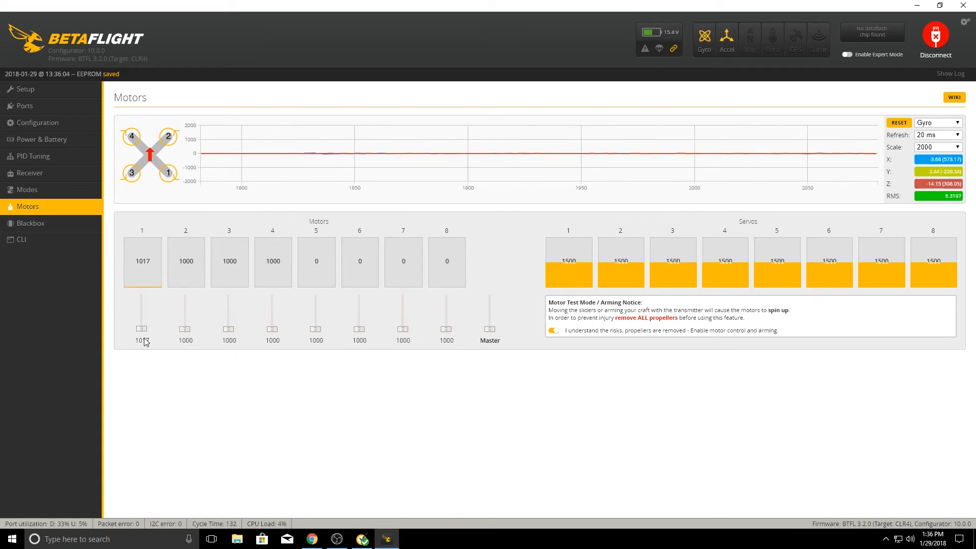
drag(139, 331, 154, 352)
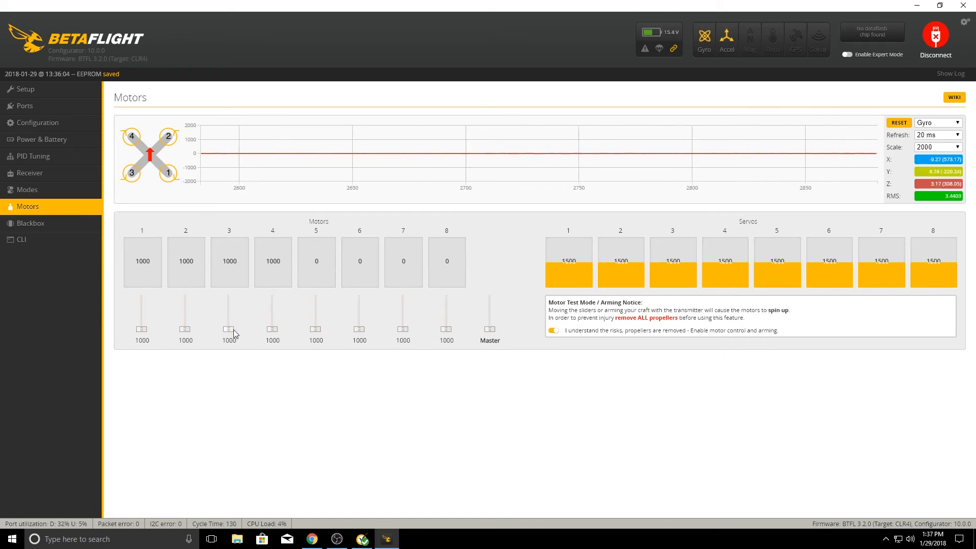
drag(231, 330, 233, 344)
drag(274, 333, 278, 344)
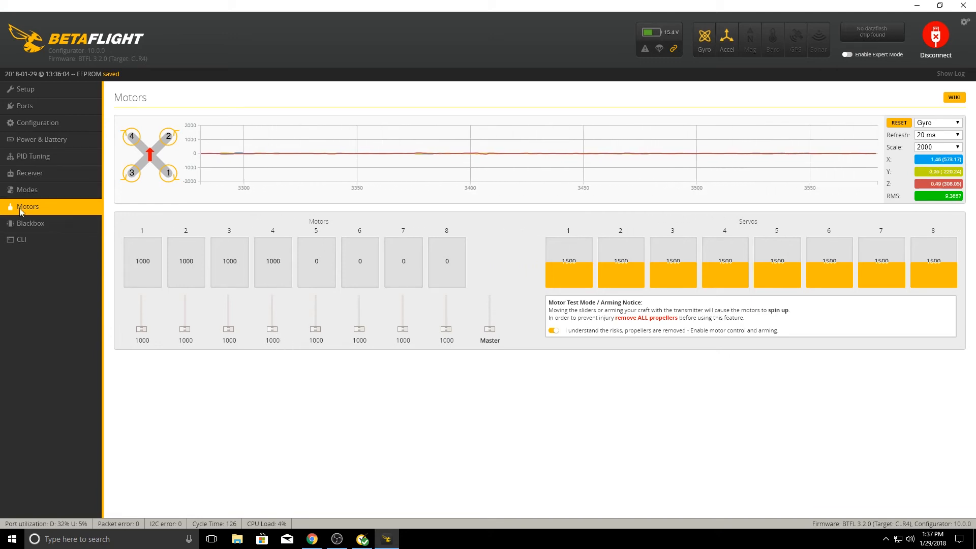
- Review the receiver's channel bars, channel map and stick threshold settings
click(29, 173)
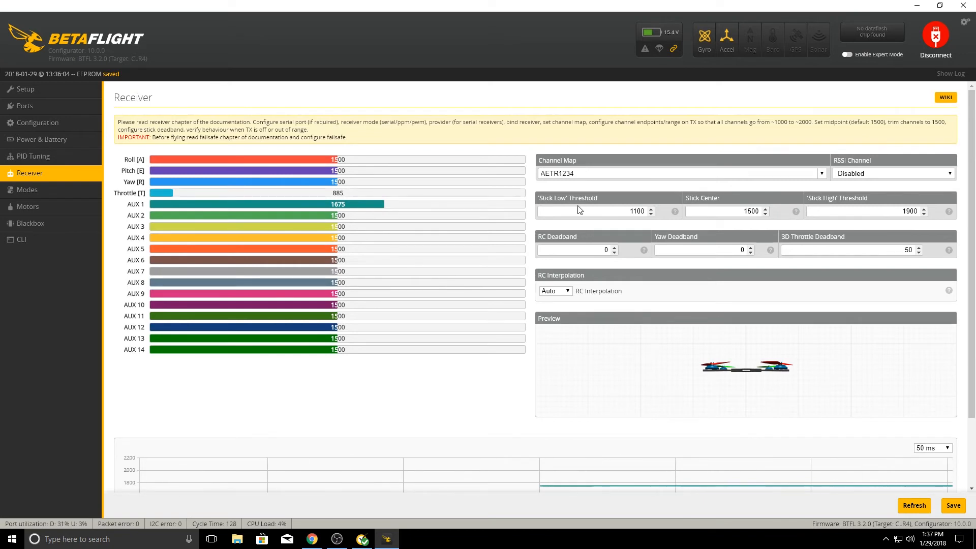
scroll(562, 392, down, 3)
scroll(572, 392, up, 3)
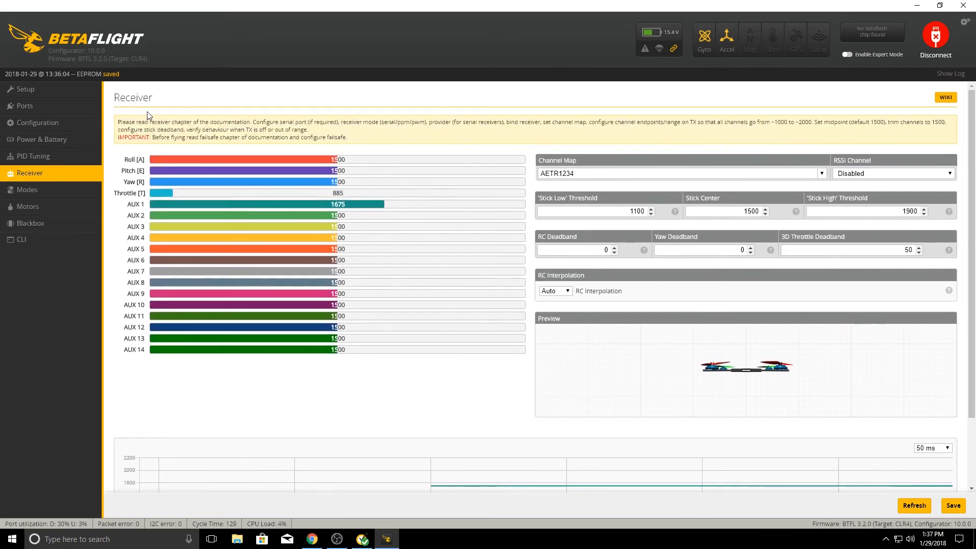
- Disconnect the flight controller from Betaflight and switch to BLHeli Configurator
click(935, 47)
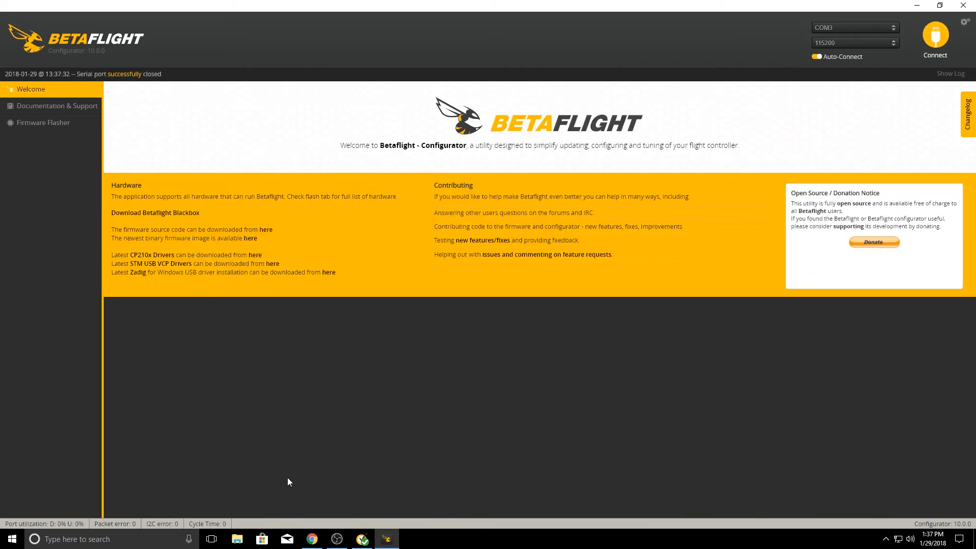
click(312, 539)
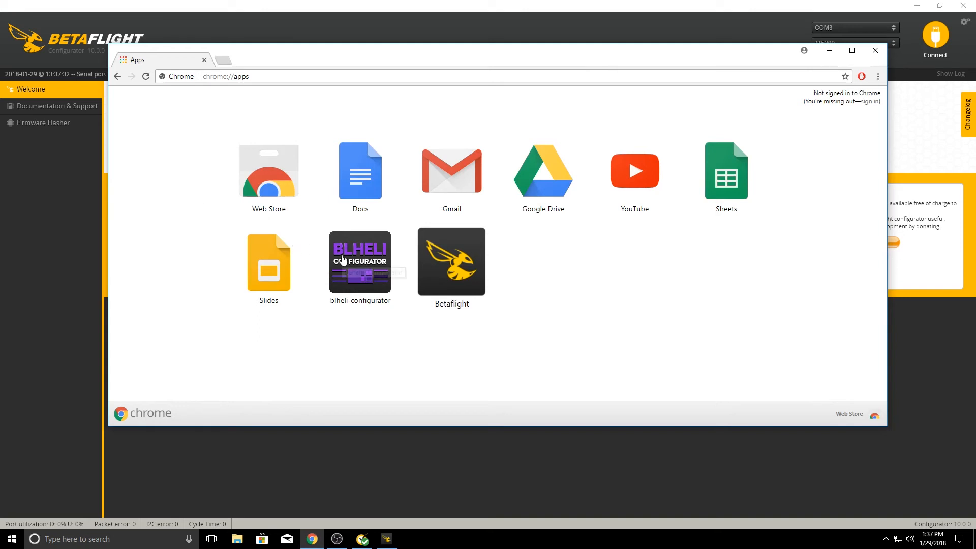
click(343, 259)
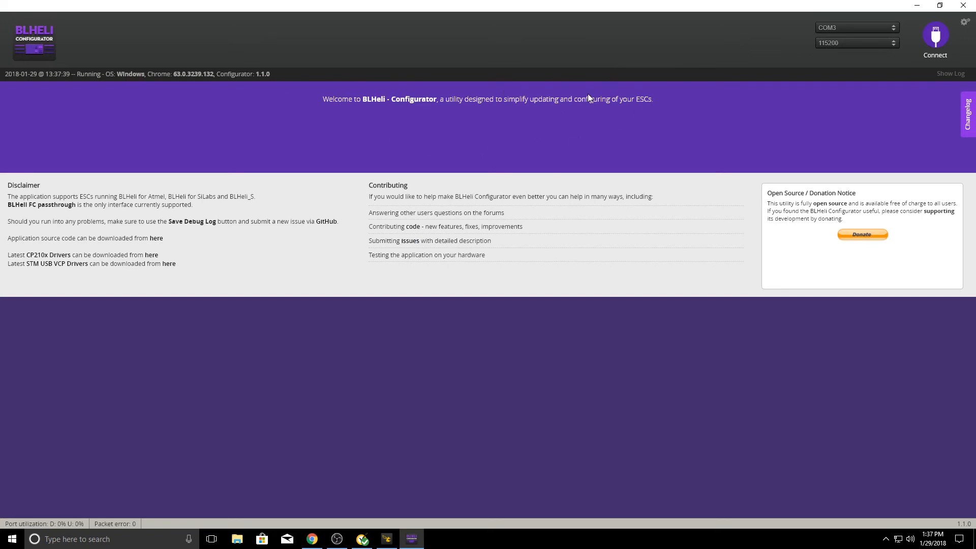
- Connect to the flight controller on COM3 and read the ESC setup
click(842, 27)
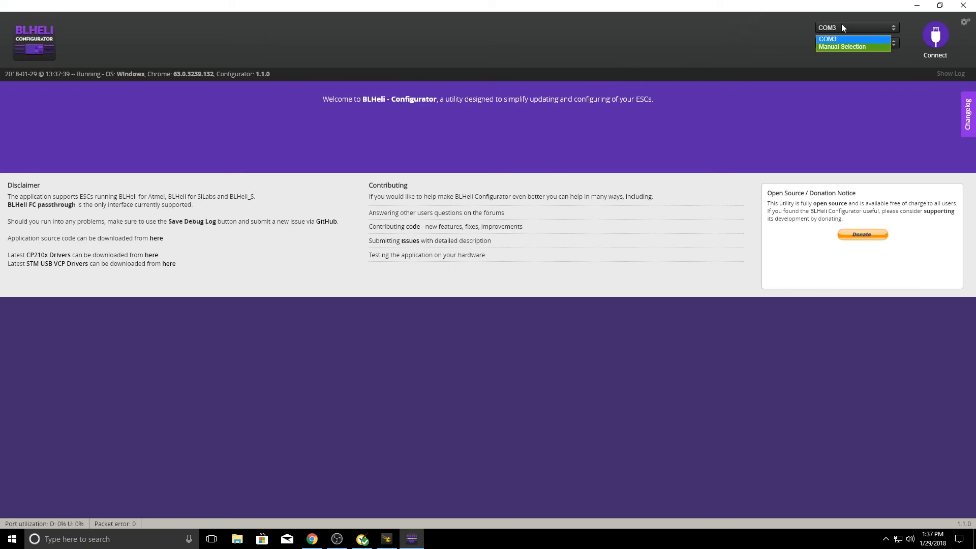
click(934, 36)
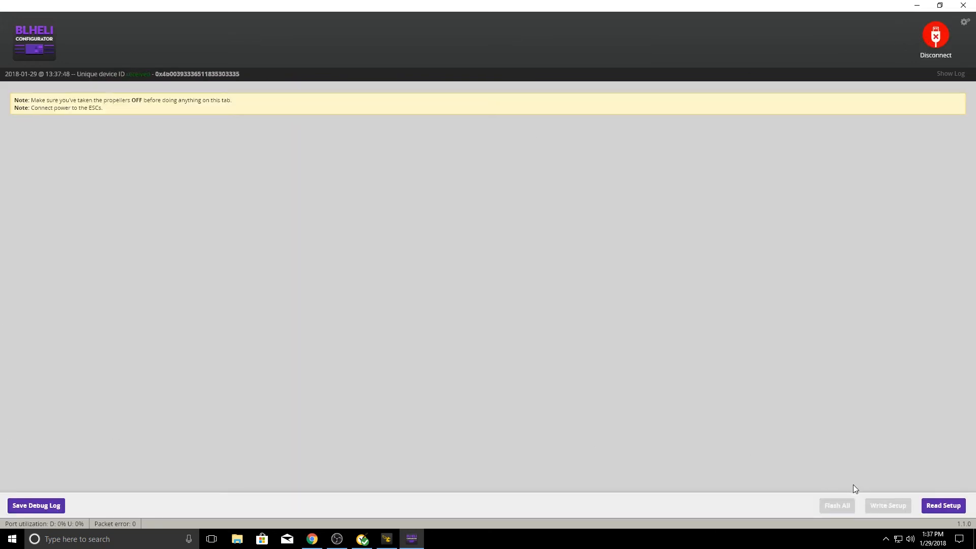
click(935, 510)
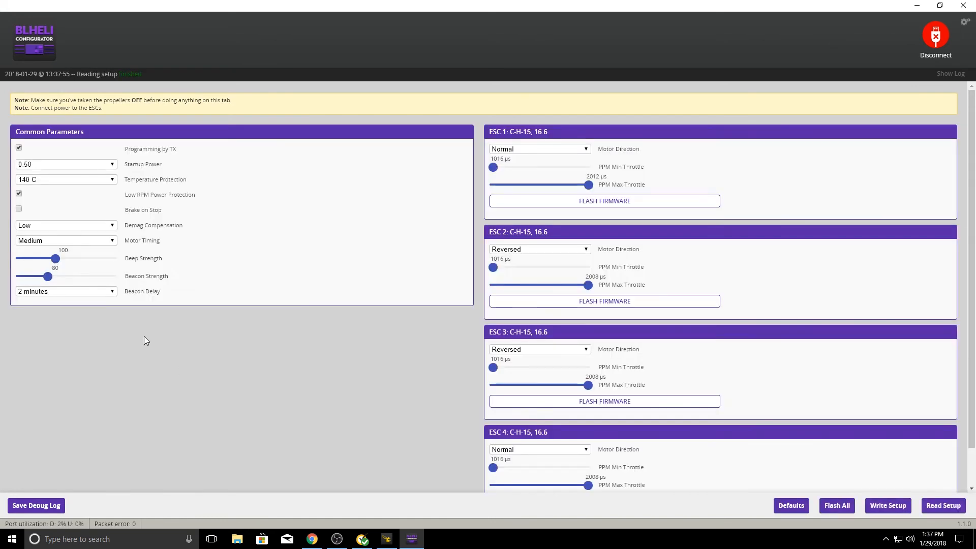
- Set the motor direction of ESC 2 and ESC 3 to Normal
scroll(399, 332, down, 1)
scroll(392, 331, up, 1)
scroll(388, 331, down, 1)
scroll(389, 336, up, 1)
click(584, 253)
click(544, 258)
click(518, 351)
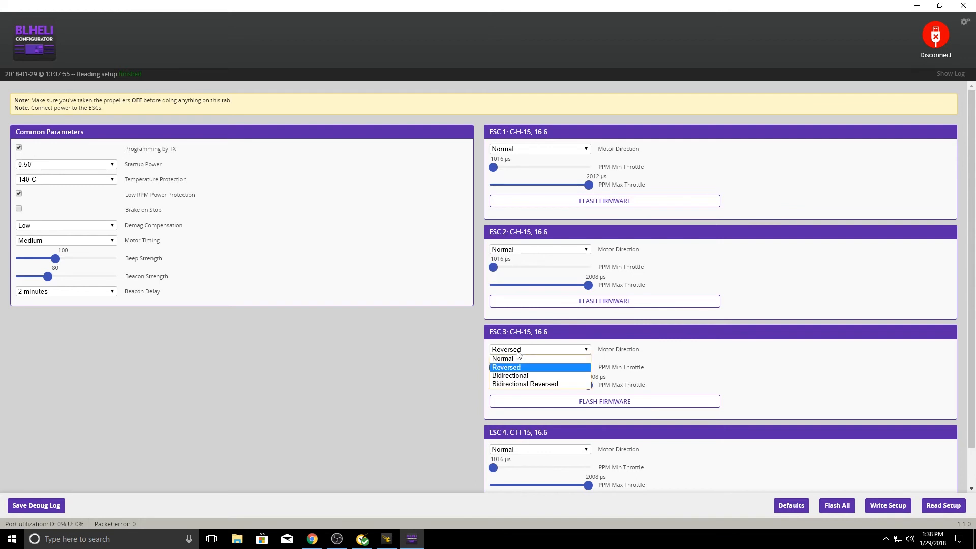
click(508, 361)
- Set the motor direction of ESC 2 and ESC 3 to Reversed, and write the setup to the ESCs
click(536, 251)
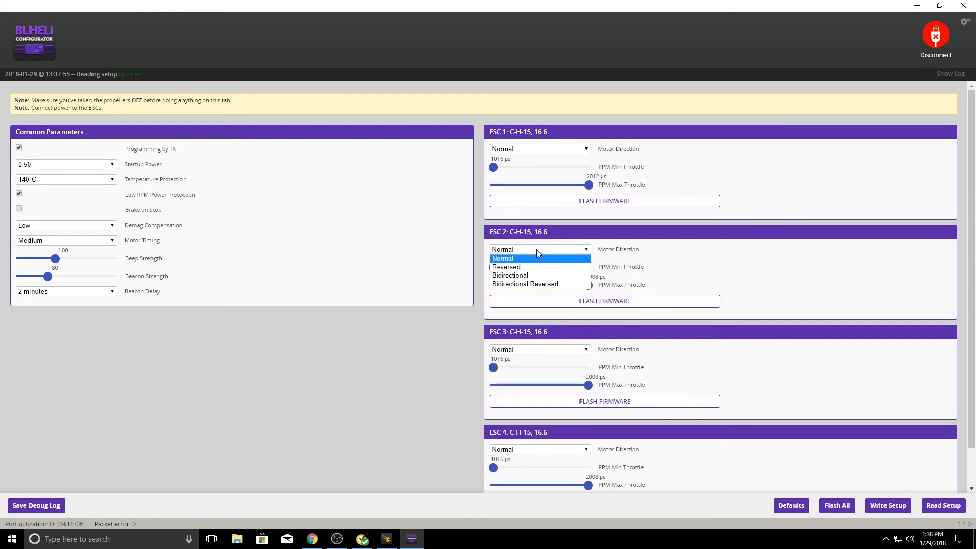
click(526, 268)
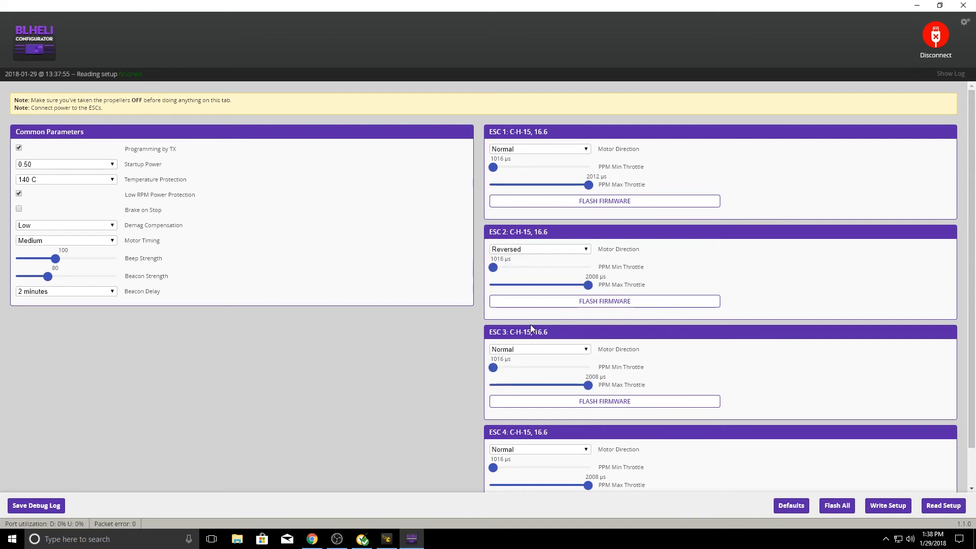
click(531, 348)
click(519, 367)
scroll(788, 272, down, 1)
click(889, 507)
- Disconnect from BLHeli Configurator, switch back to Betaflight Configurator and reconnect the flight controller
click(935, 49)
mouse_move(380, 547)
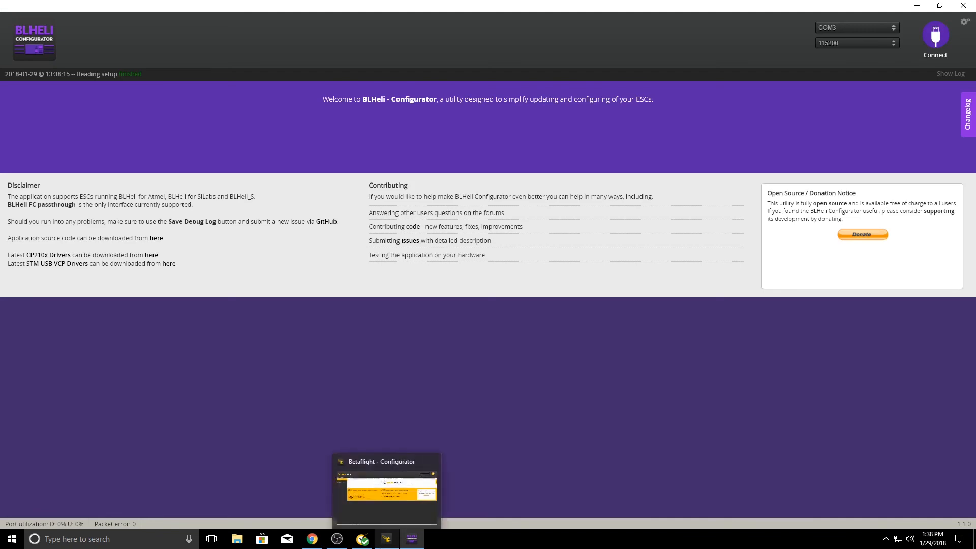
click(379, 547)
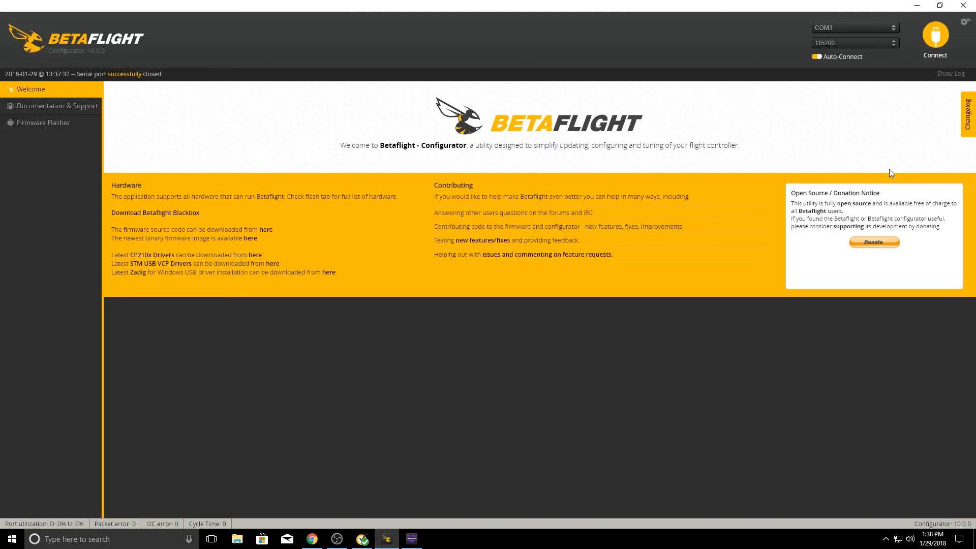
click(935, 49)
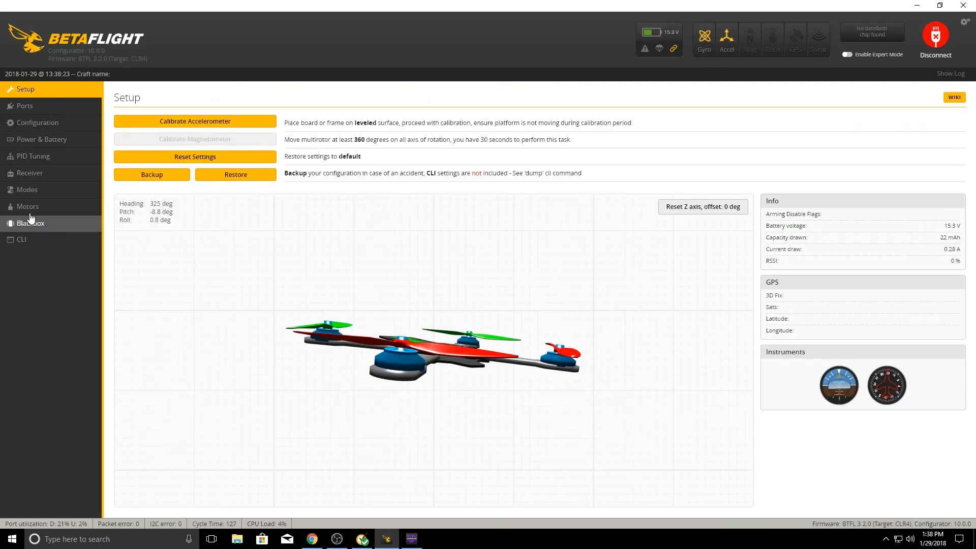
- Enable motor control and spin motor 2 at about 1013 to check its direction, returning it to 1000
click(45, 207)
click(554, 331)
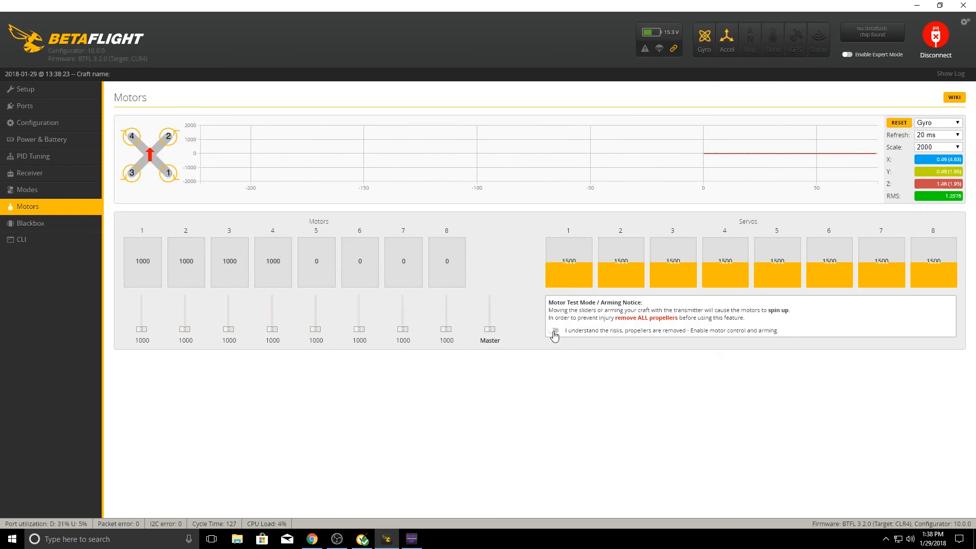
click(188, 332)
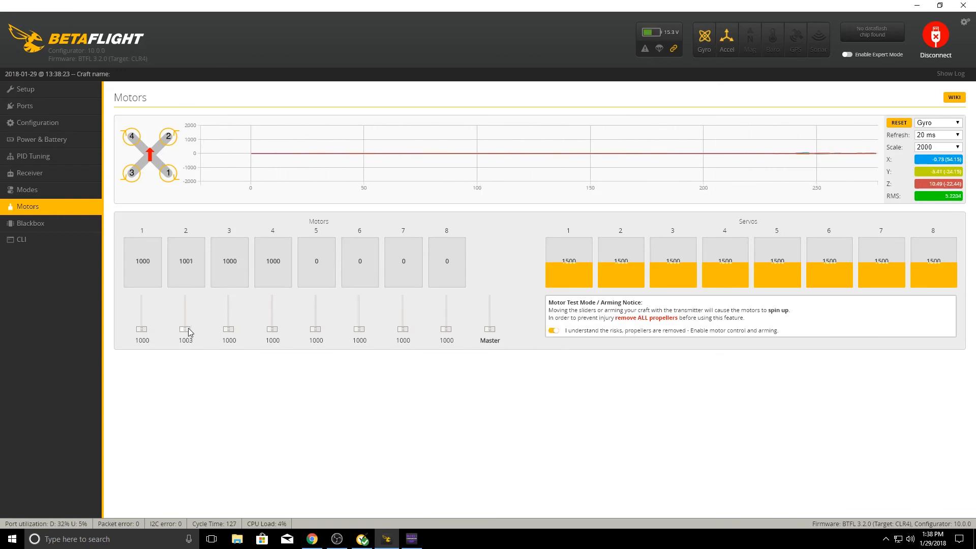
key(Up)
key(Up)
key(Up)
key(Up)
key(Up)
key(Up)
key(Up)
key(Up)
key(Up)
key(Up)
key(Up)
key(Up)
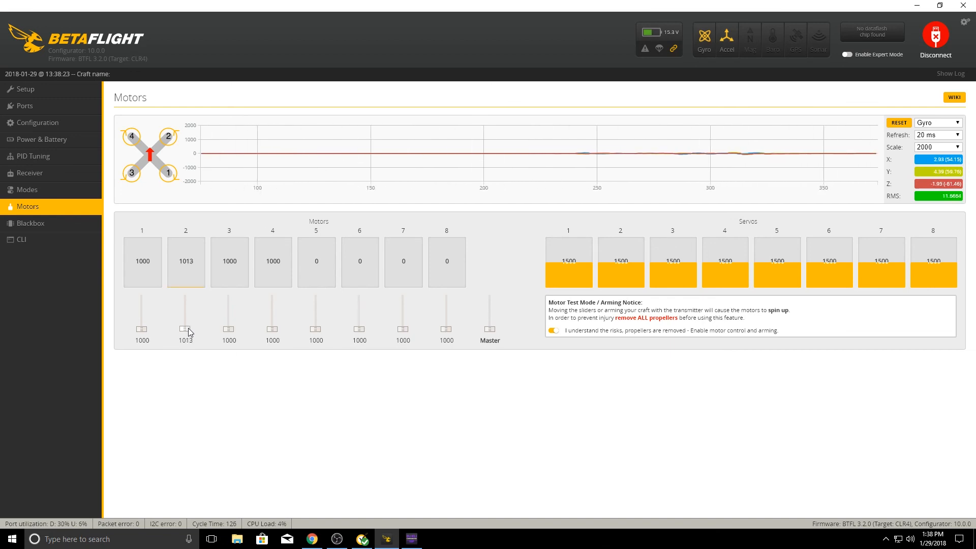
drag(189, 329, 201, 336)
- Spin motor 3 at low throttle to check its direction, and disconnect the flight controller
click(223, 332)
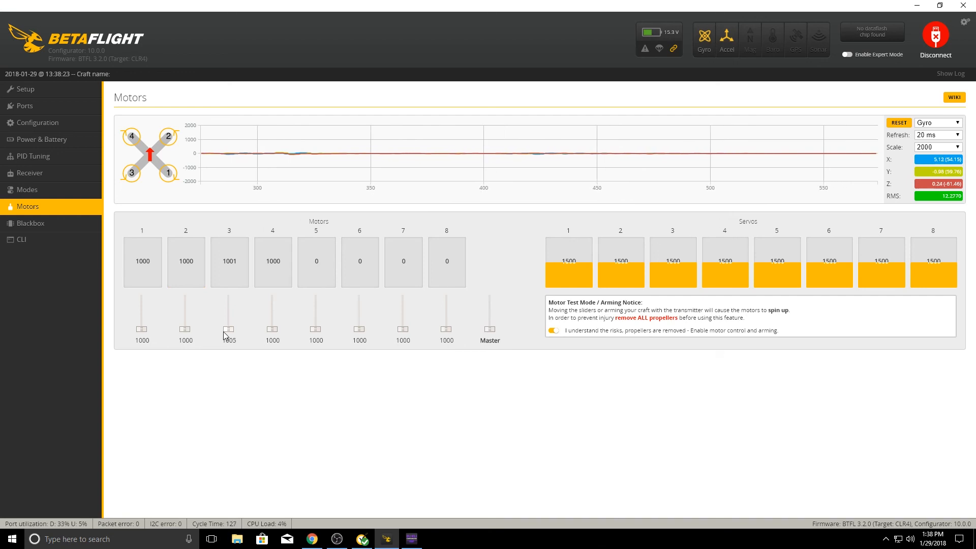
key(Up)
key(Up)
key(Up)
key(Up)
key(Up)
key(Up)
key(Up)
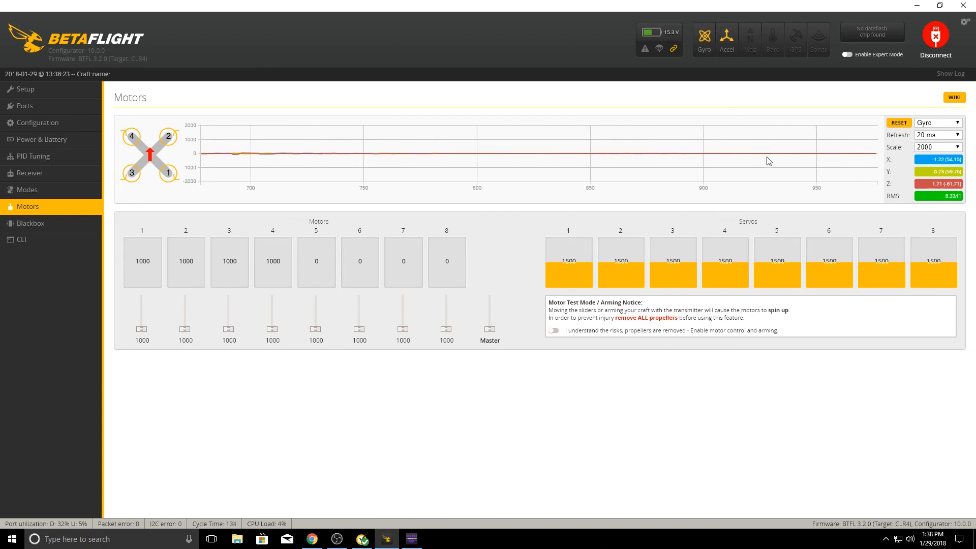
click(936, 40)
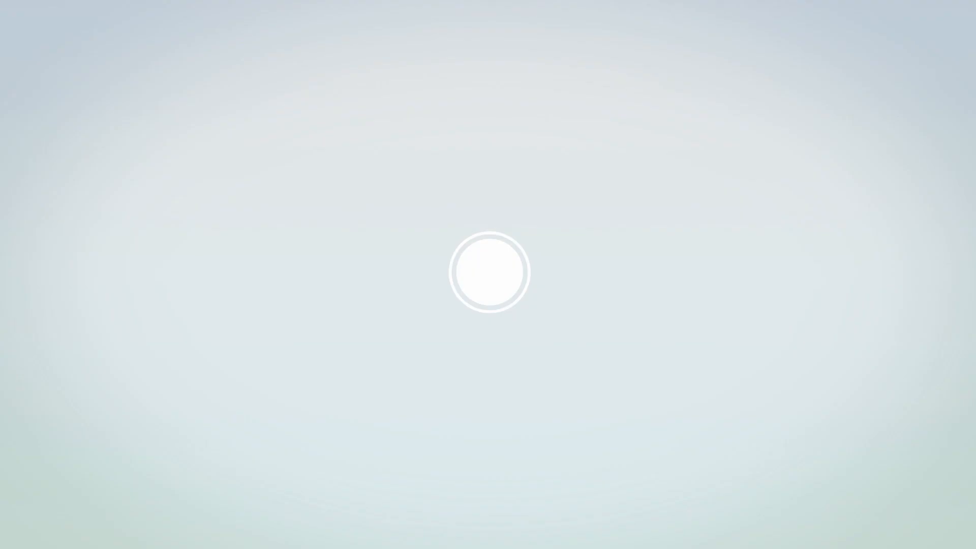